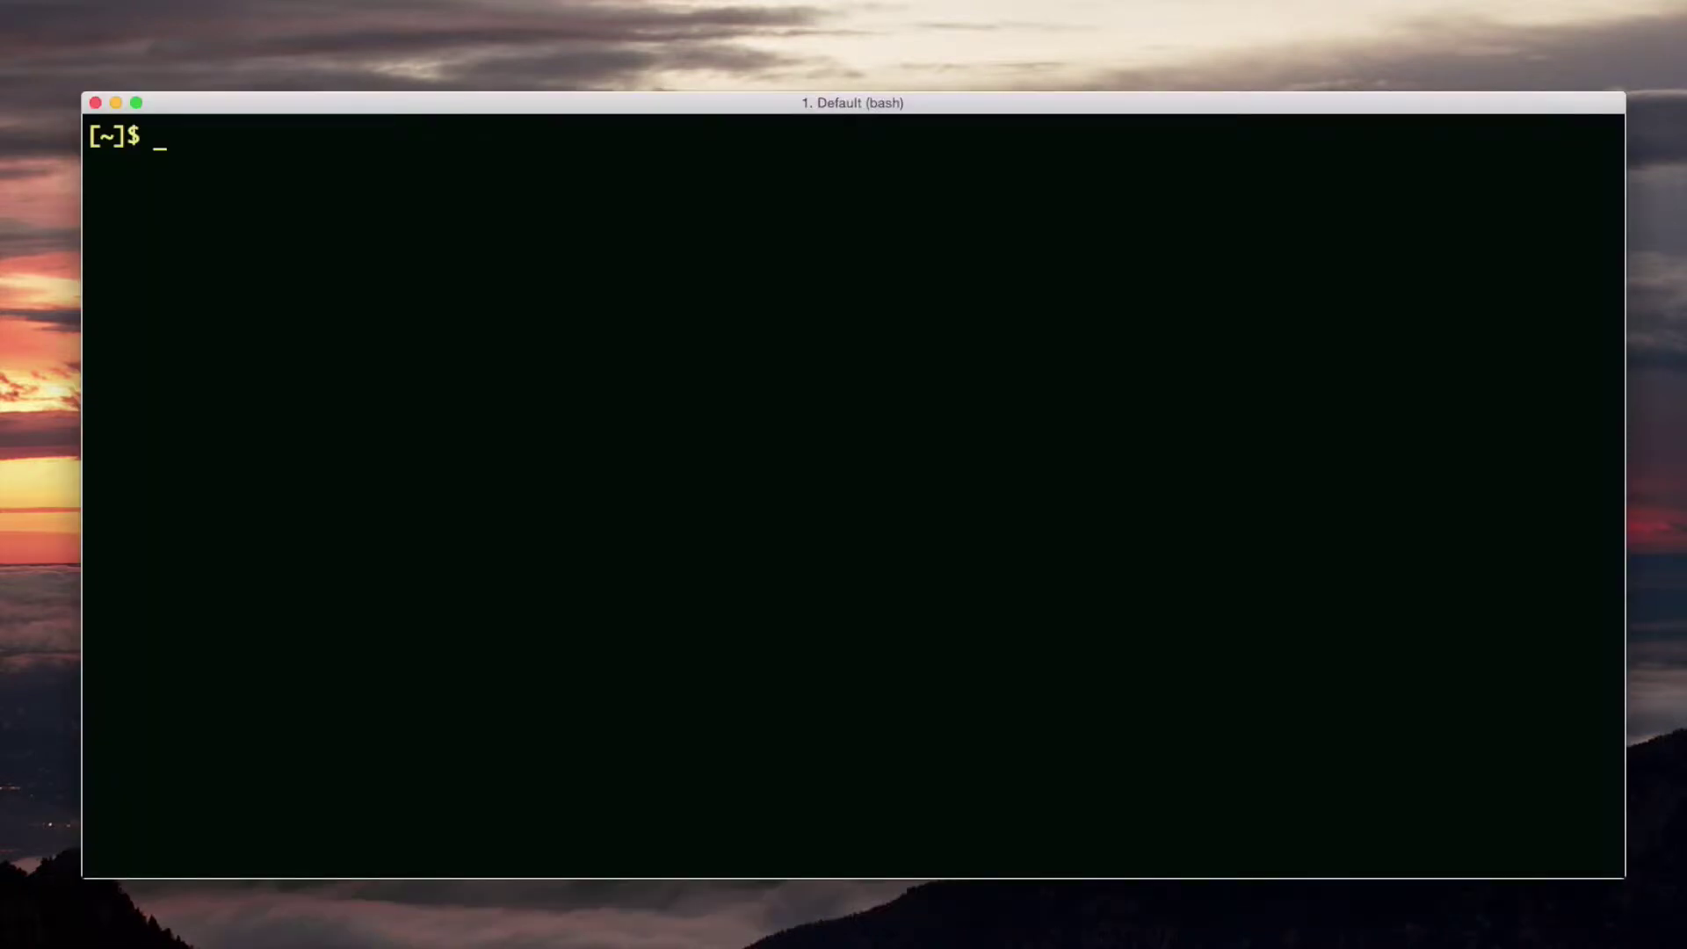
type("ssh sandbox")
- Log into the sandbox VM over ssh and list the files in /etc/php5/mods-available
key("Return")
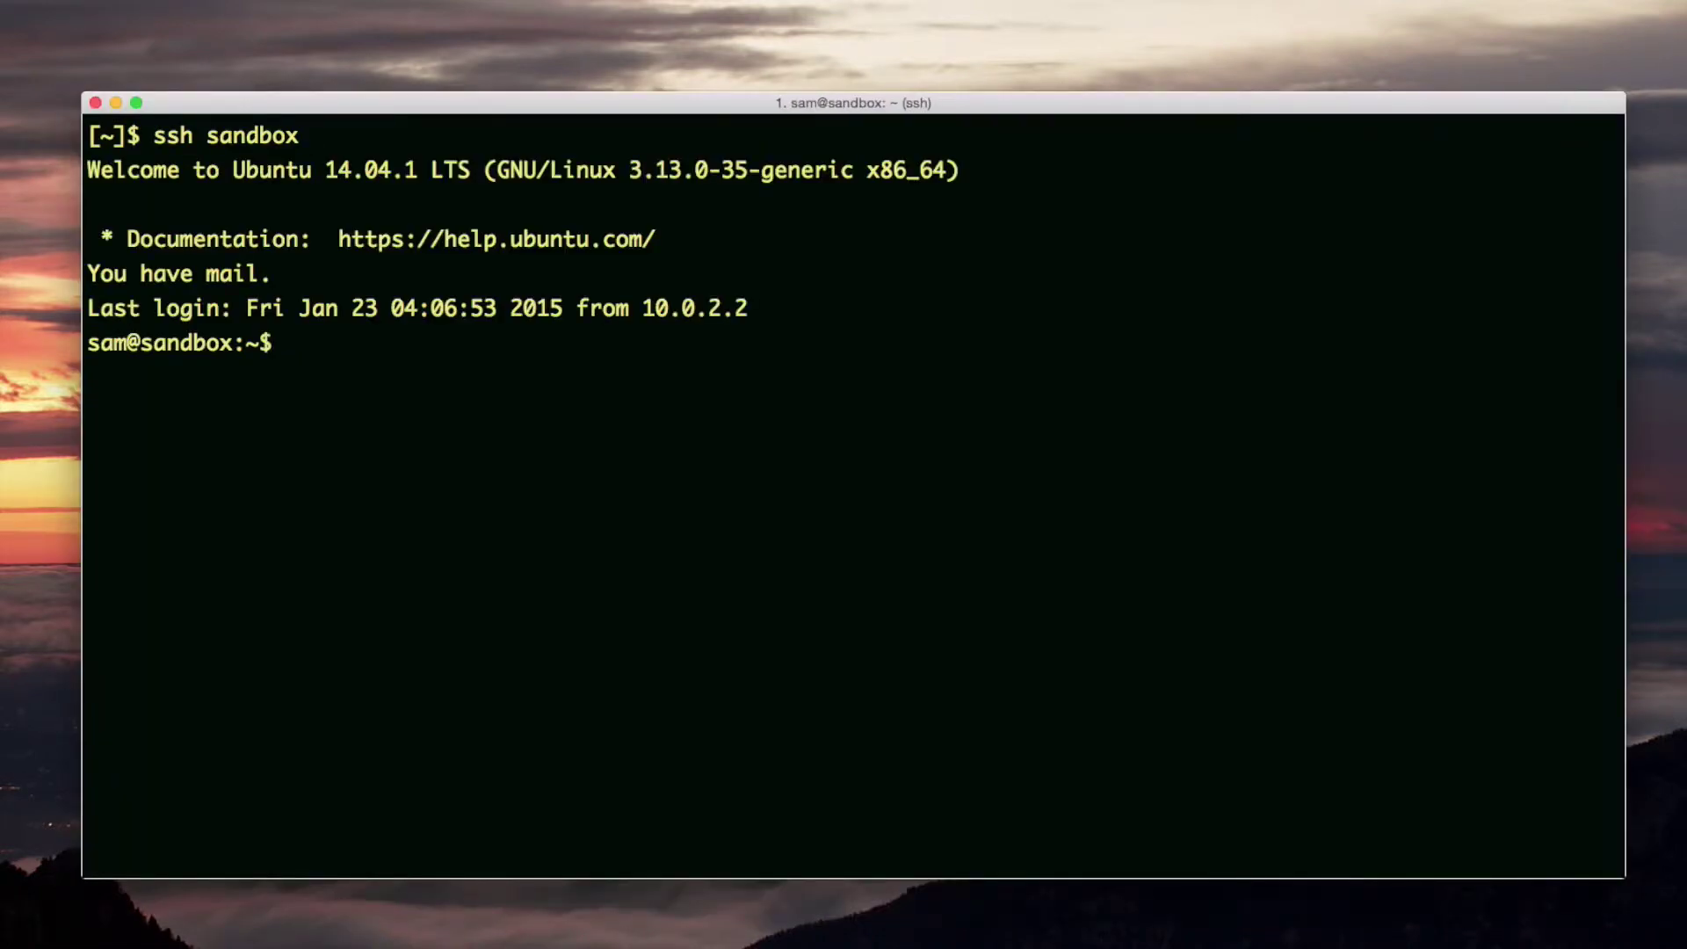
key("ctrl+l")
type("cd ")
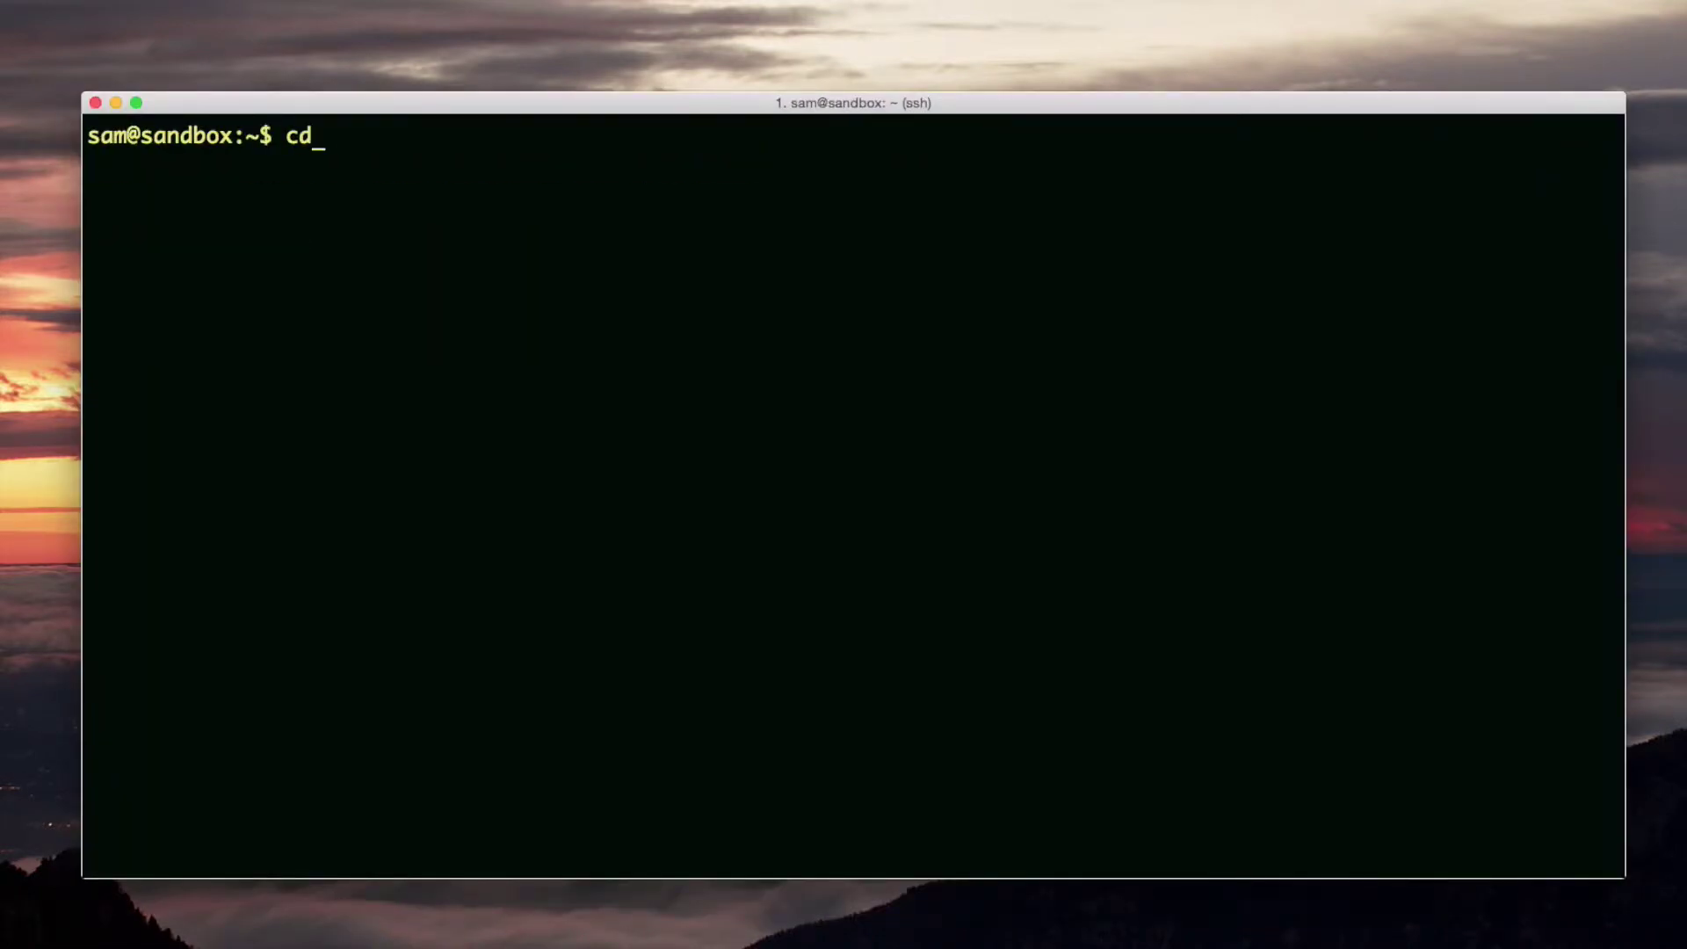
type("/etc/php5/mods-available")
key("Return")
type("ll")
key("Return")
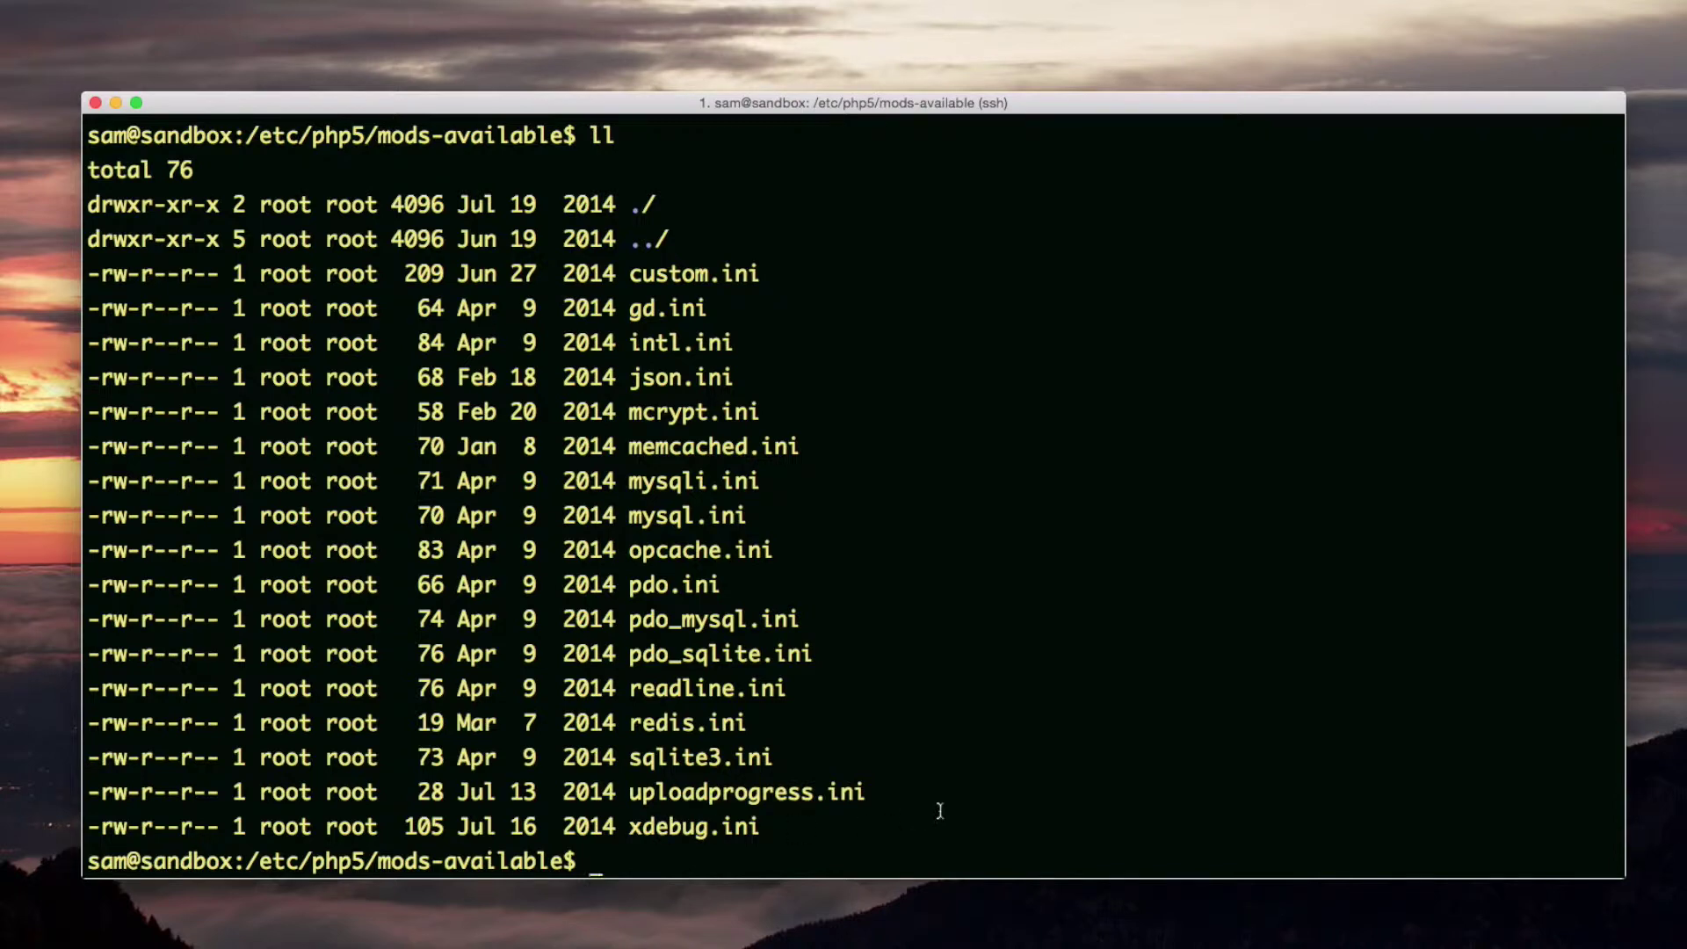
key("ctrl+l")
type("sudoedit xdebug.ini")
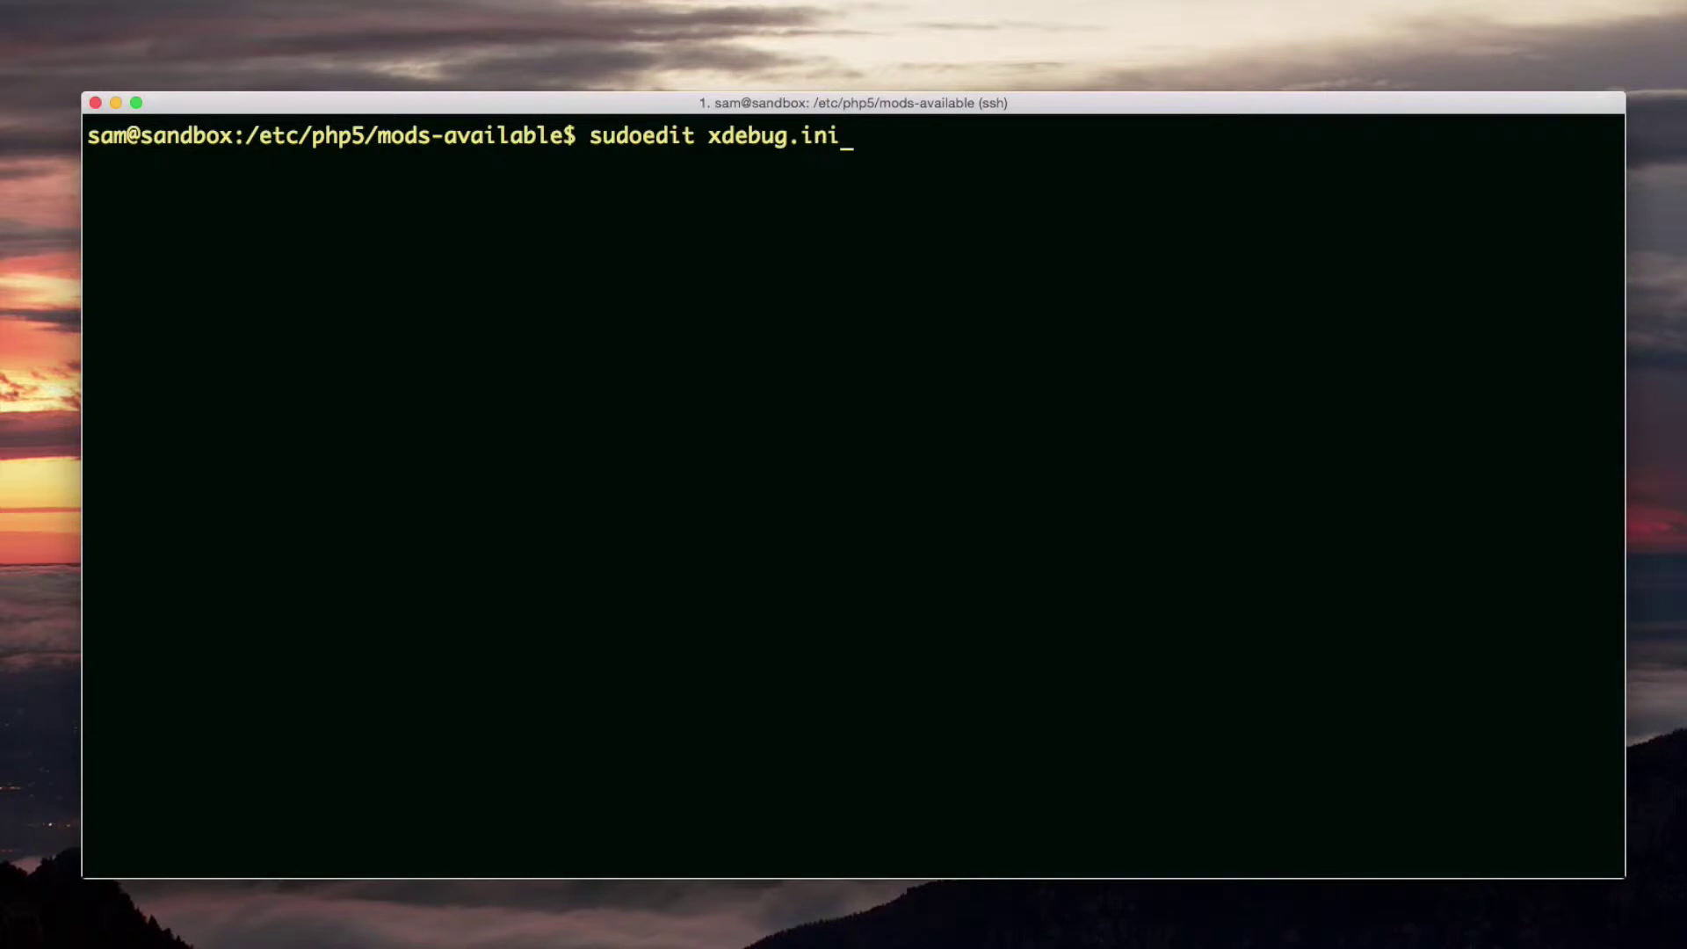
- Open xdebug.ini with sudoedit, add xdebug.max_nesting_level = 250 on line 4, and save
key("Return")
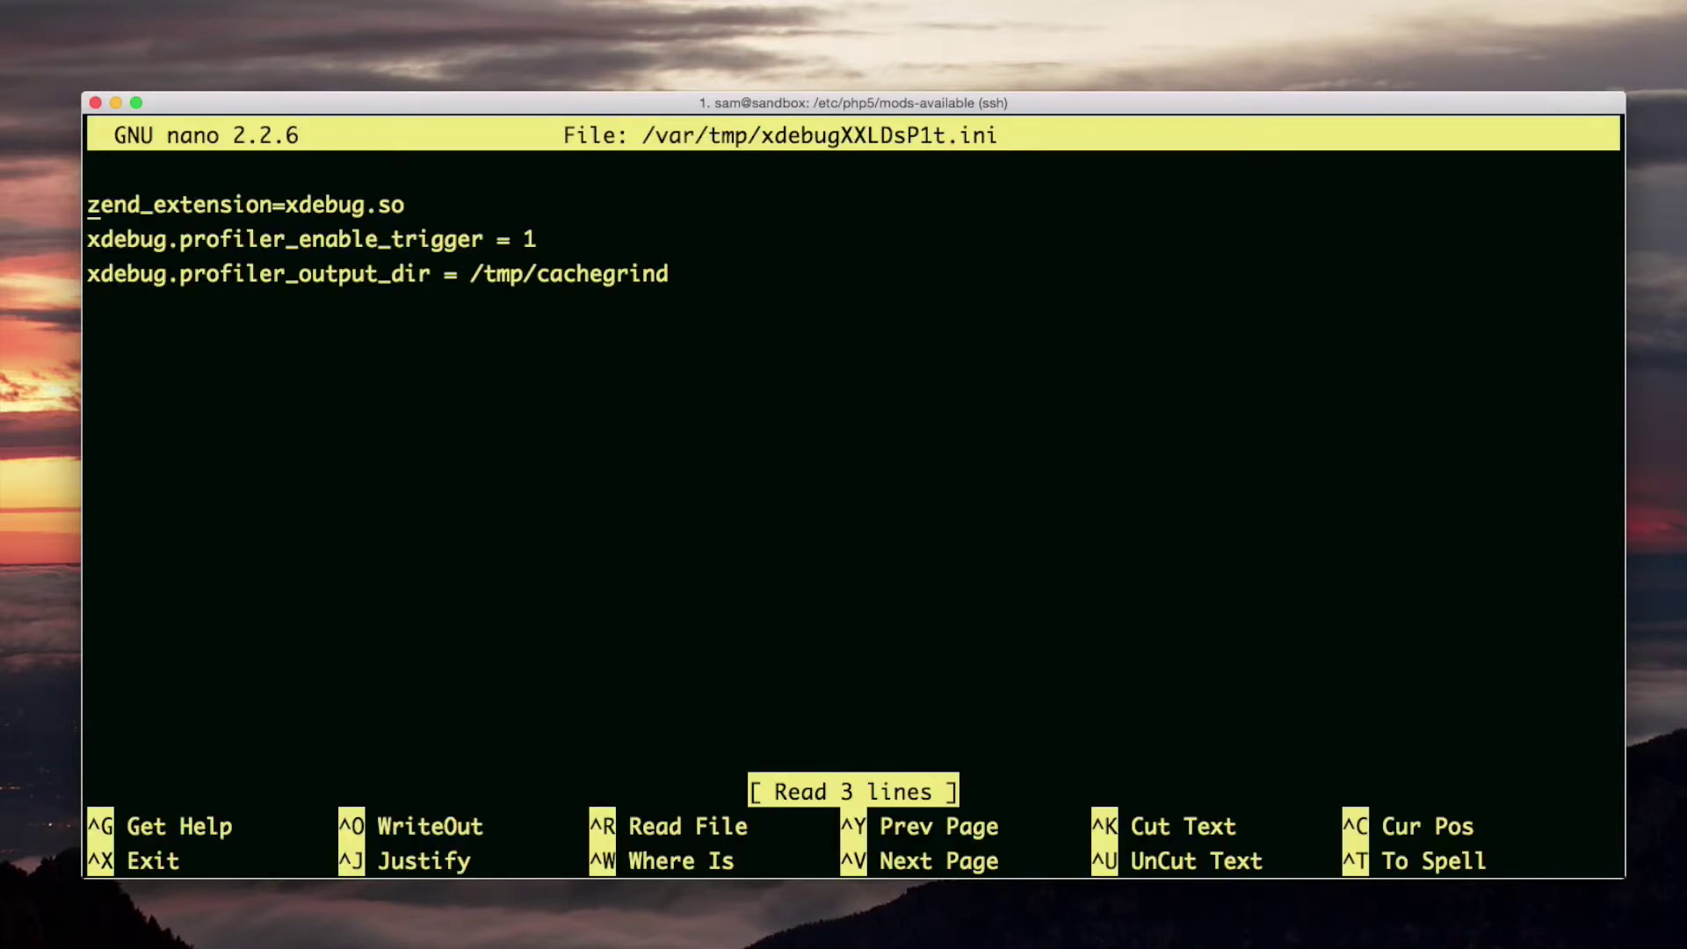
key("Down")
key("Down")
key("Down")
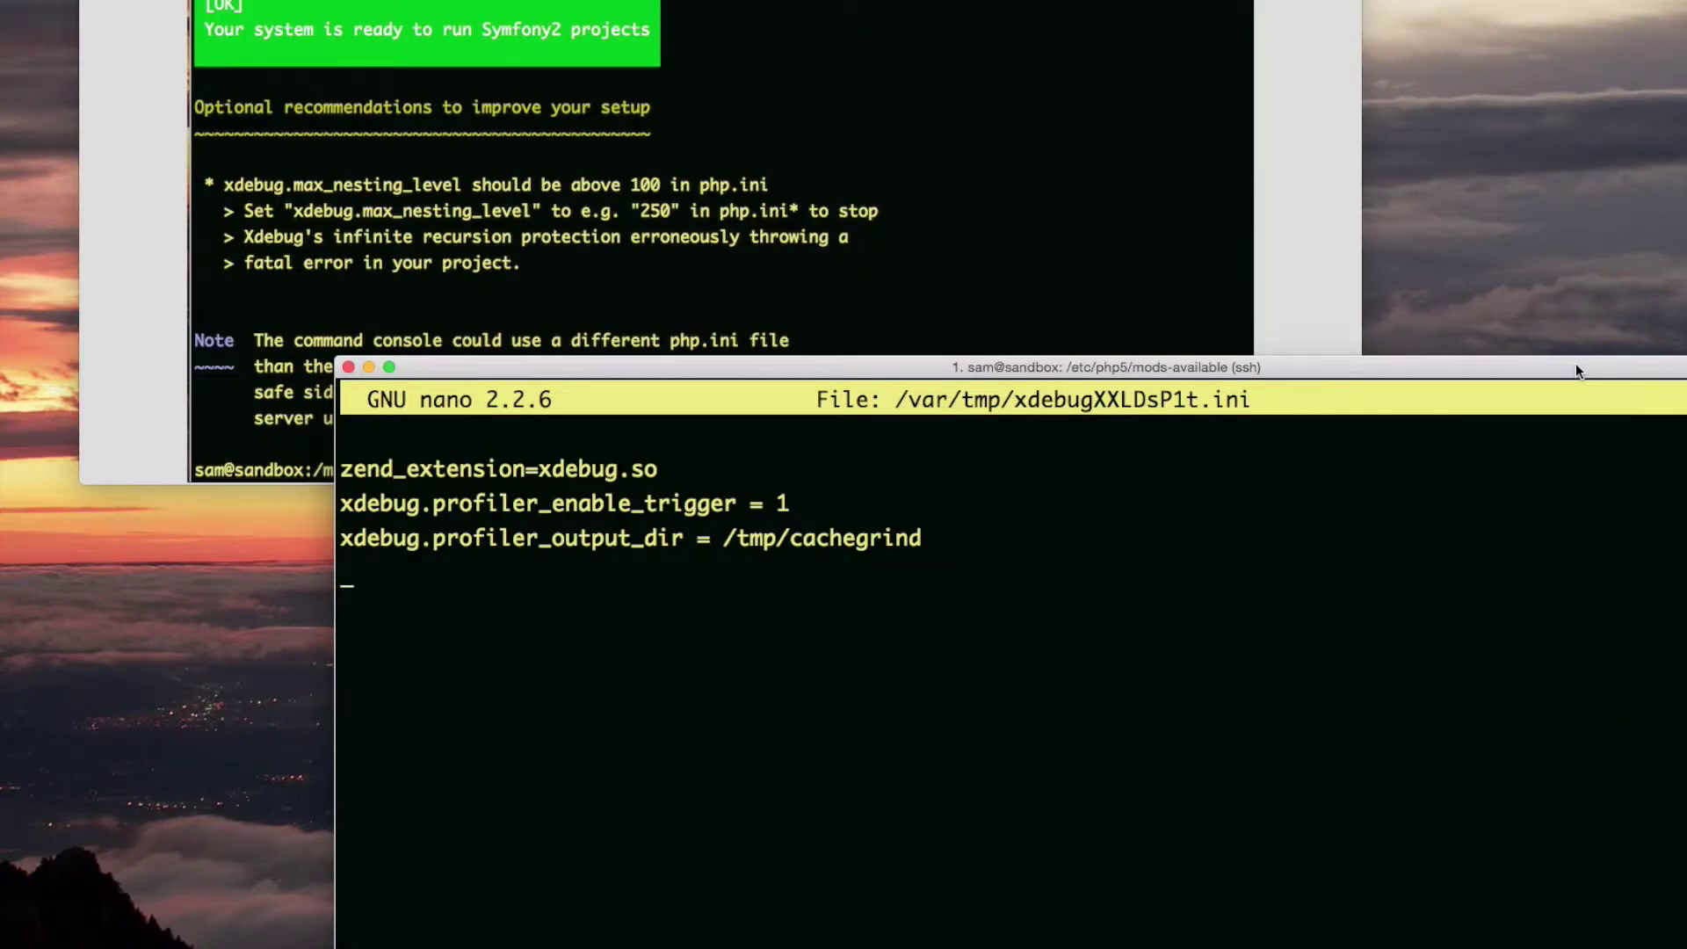
type("xdebug.max")
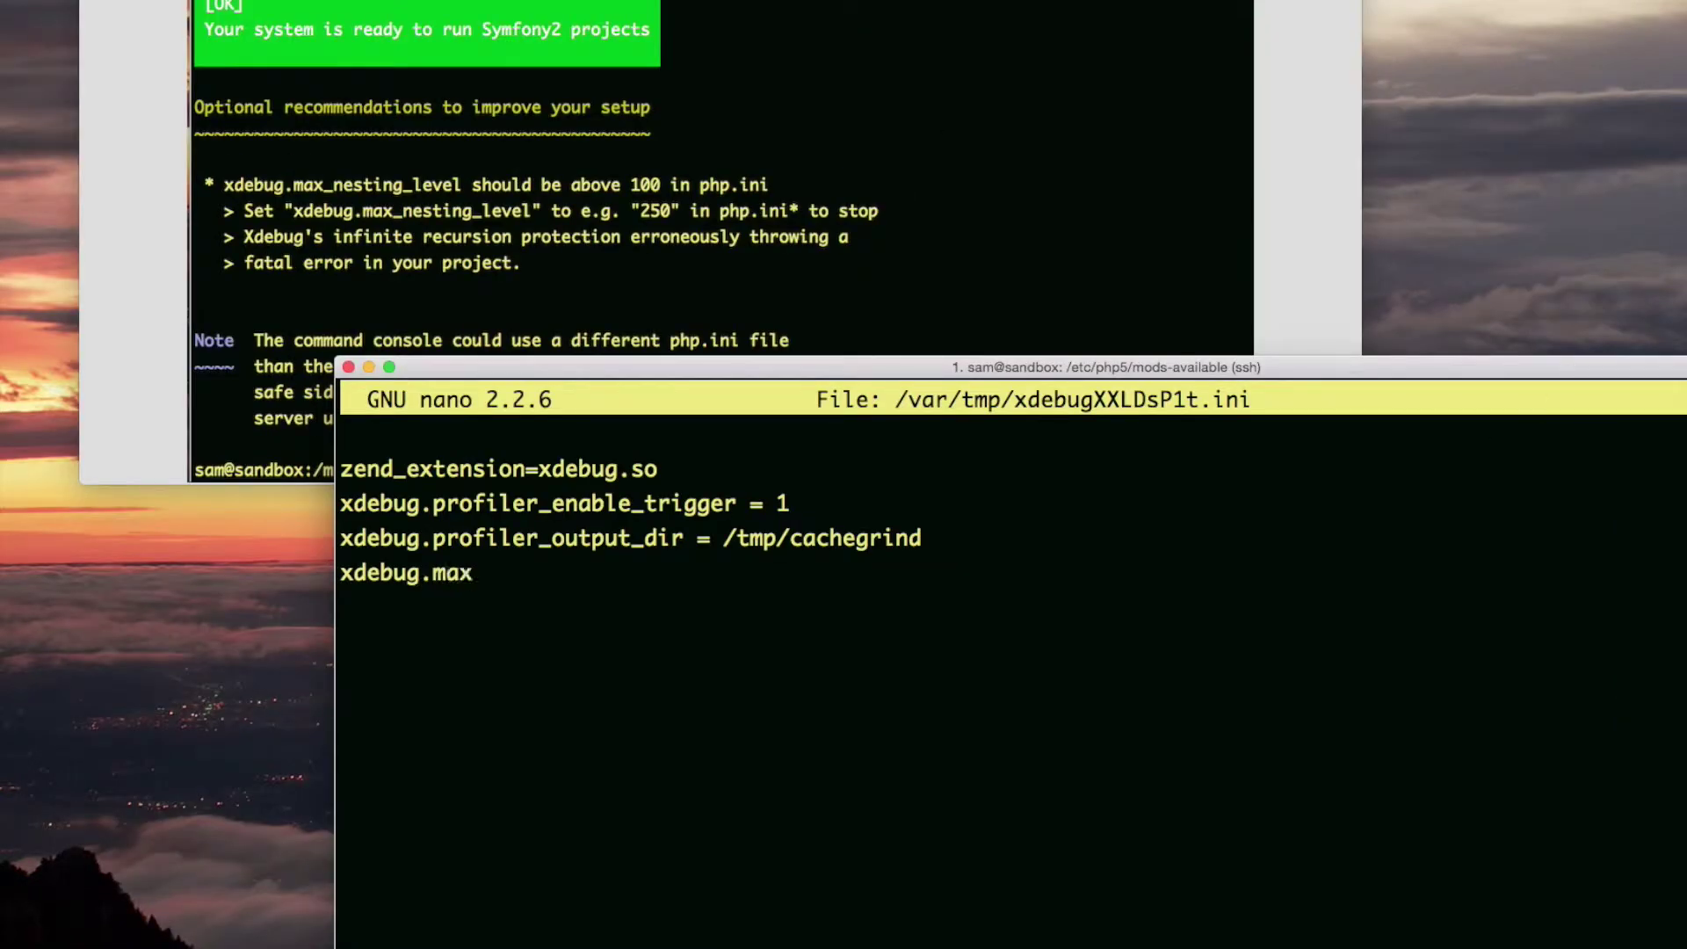
type("_nesting")
type("_level =")
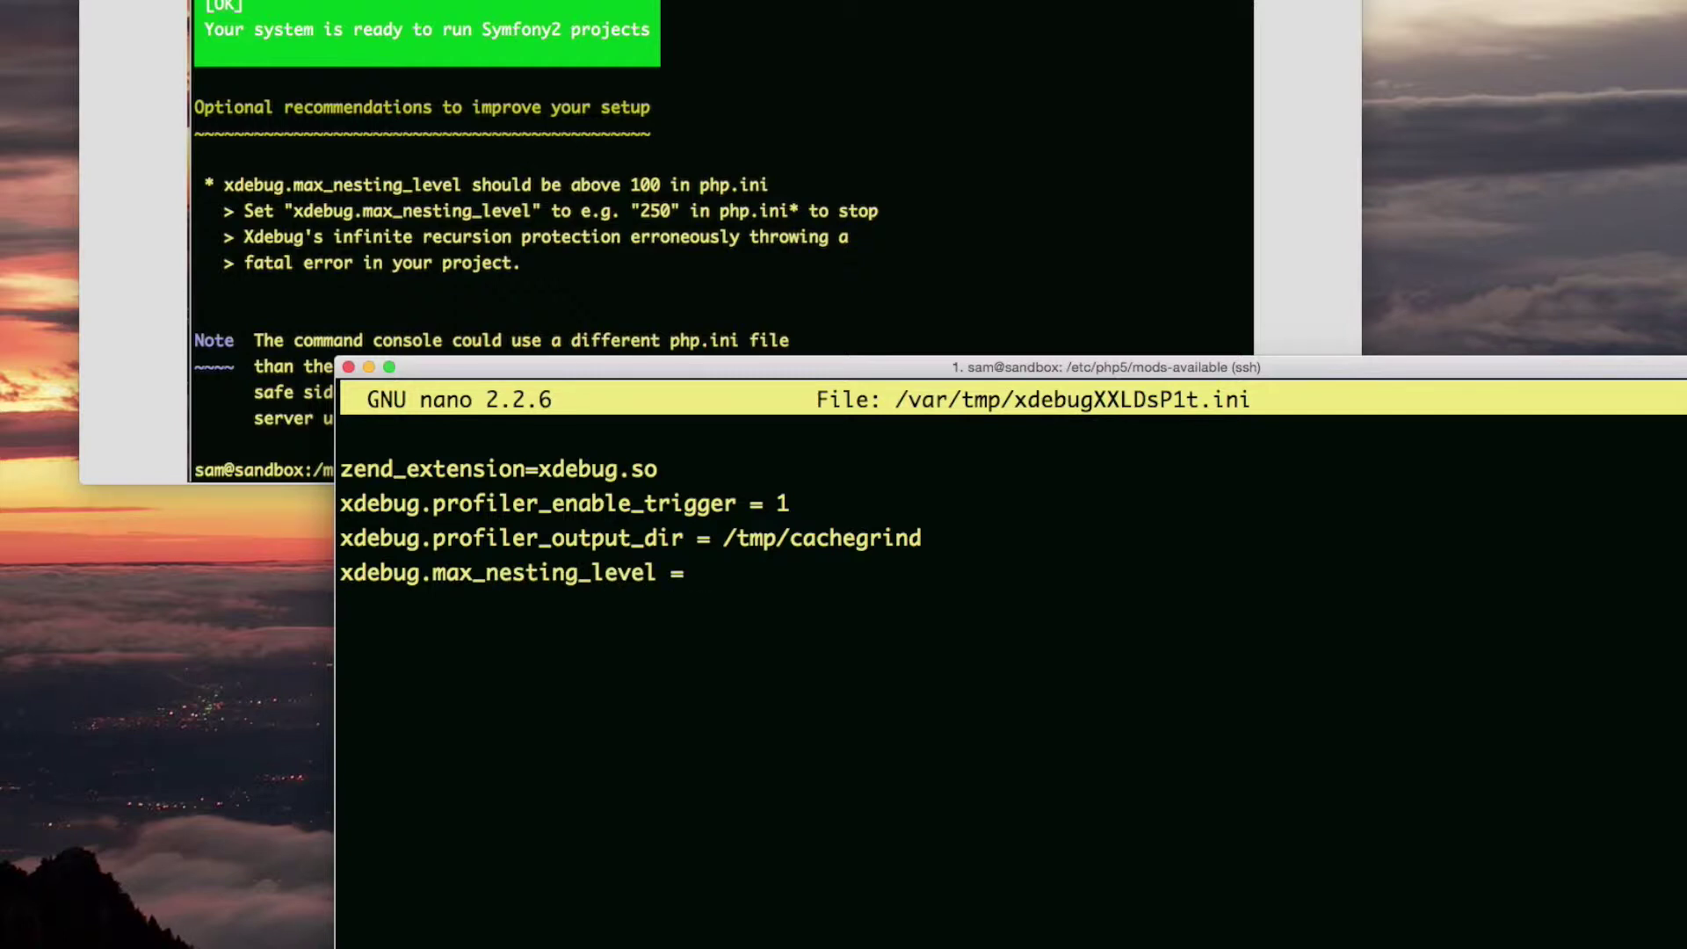
type(" 250")
key("ctrl+x")
key("y")
key("Return")
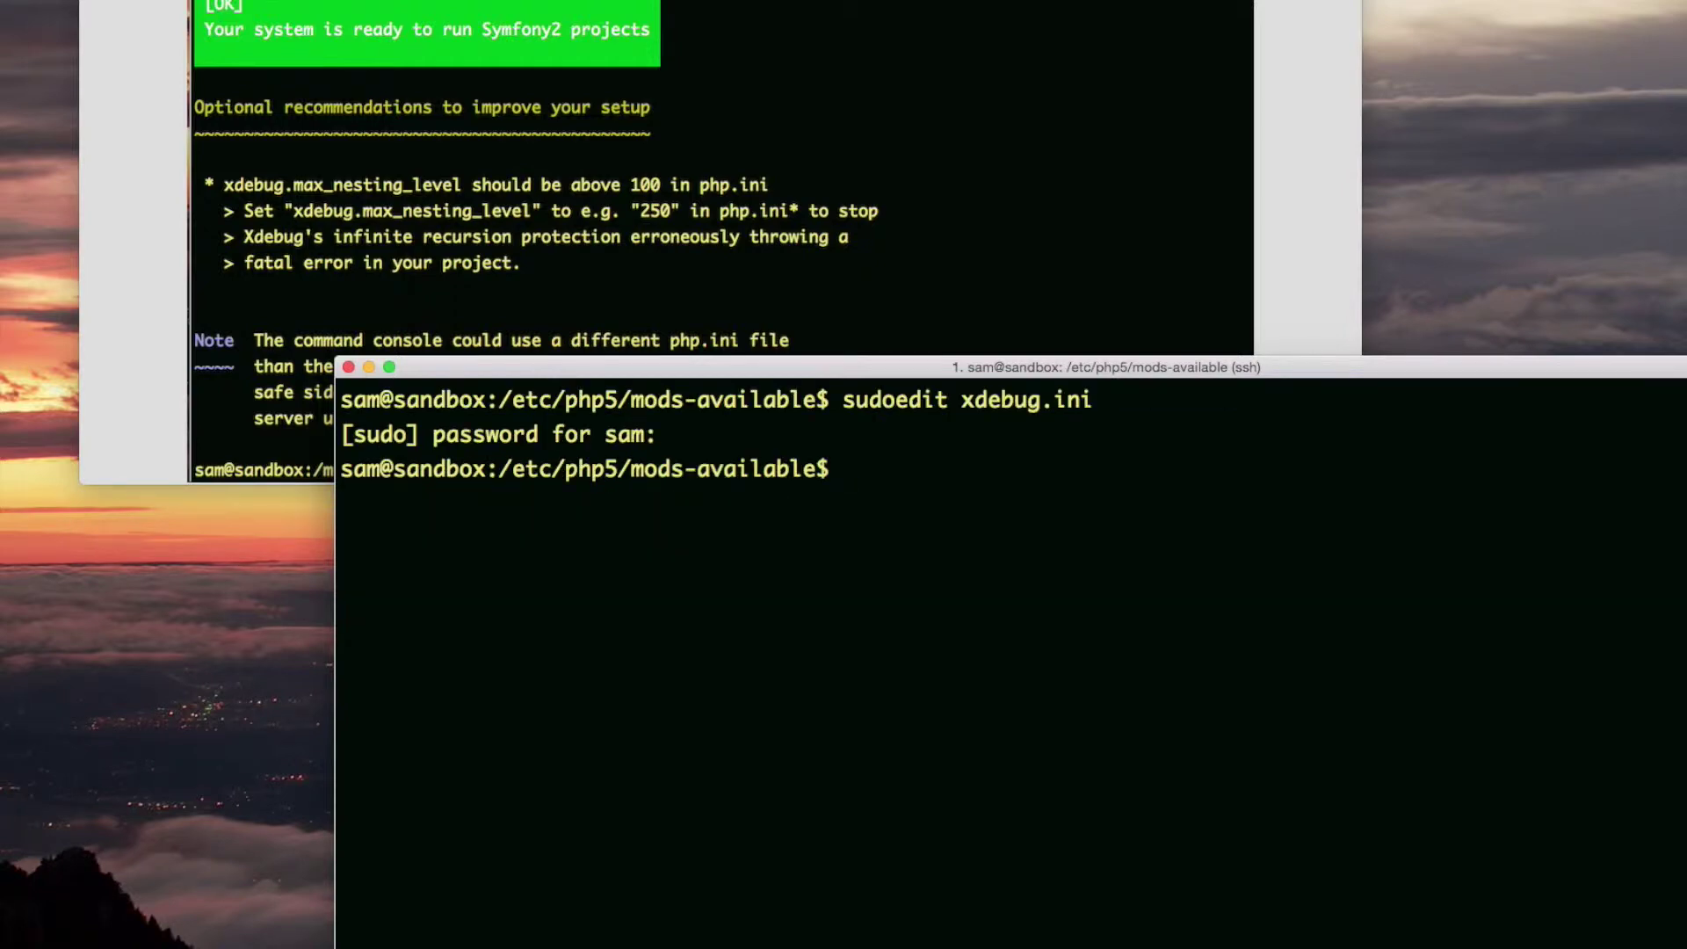
type("cat")
type(" xdebug.ini")
- Print xdebug.ini with cat to confirm the xdebug.max_nesting_level = 250 line
key("Return")
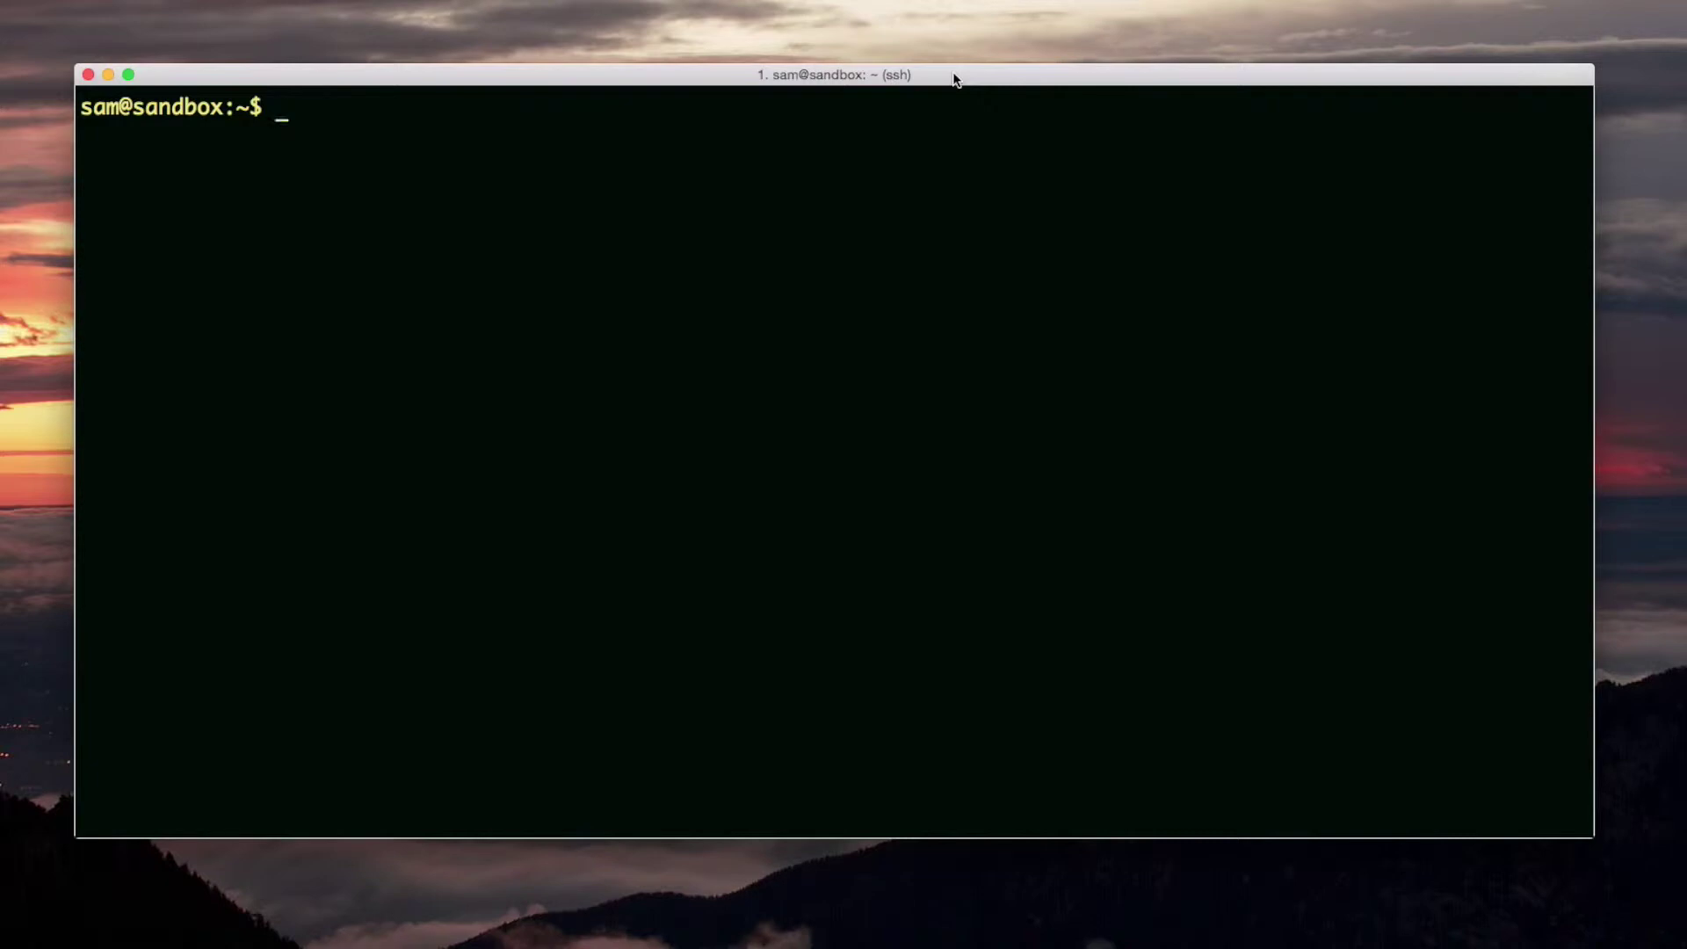
type("cd")
type(" /media")
- Change into /media/sf_sandbox/buscompa/app, correcting a mistyped folder name, and clear the screen
key("Return")
type("cd ")
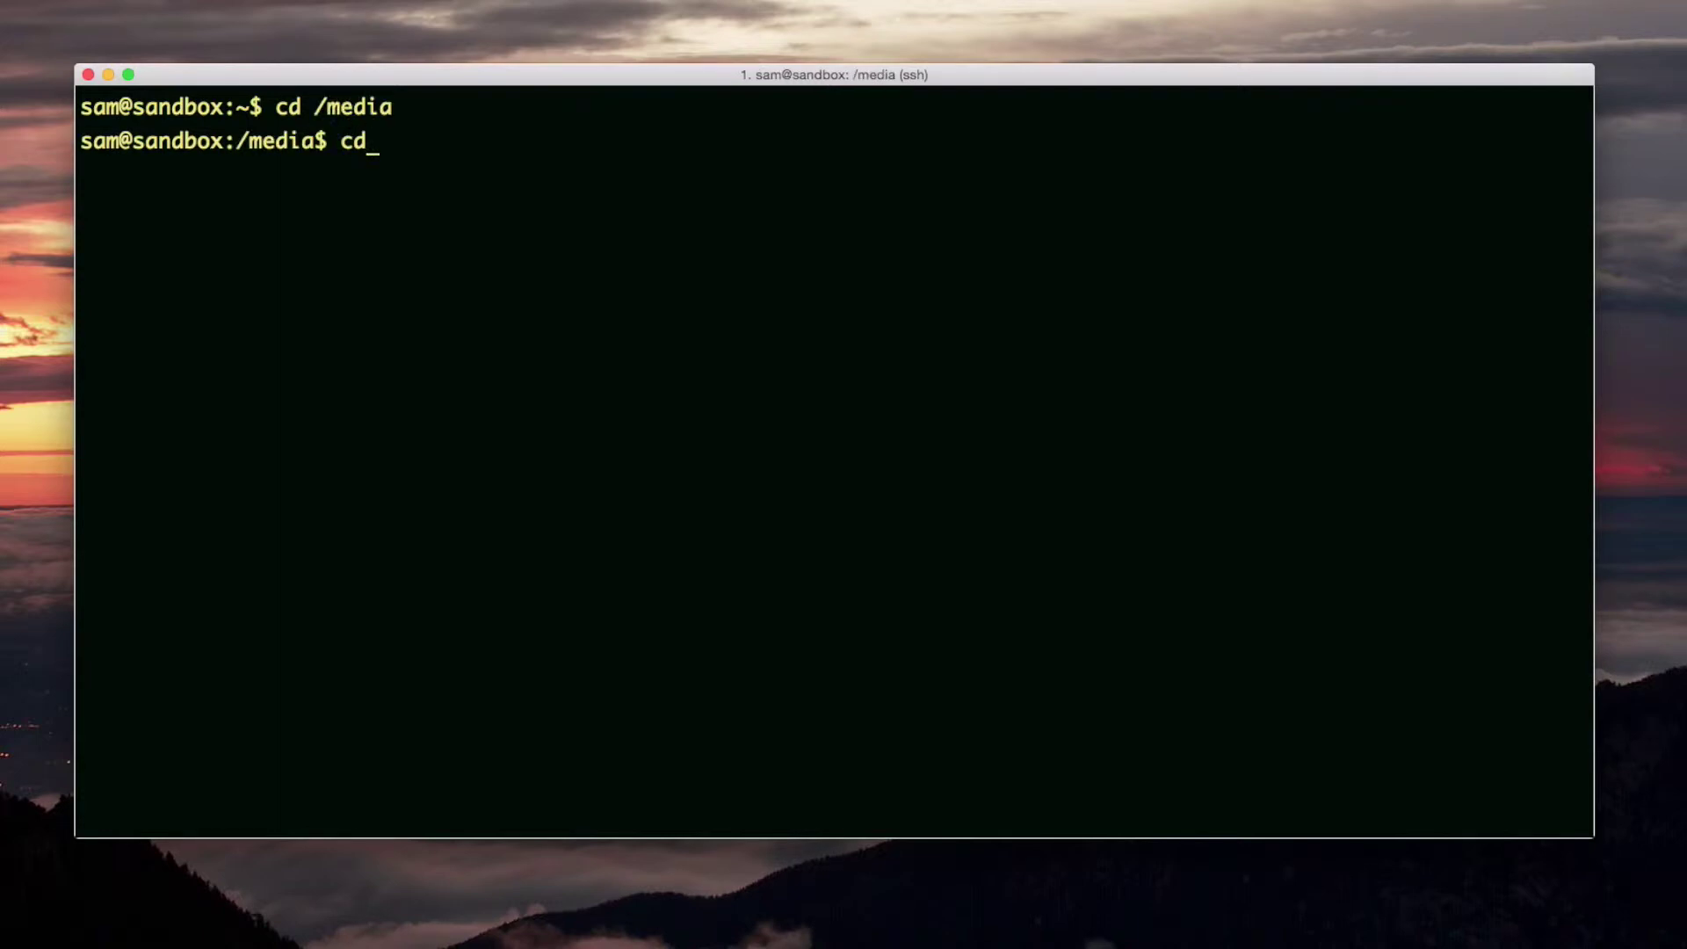
type("san")
key("BackSpace")
key("BackSpace")
key("BackSpace")
type("sf_sandbox")
key("Return")
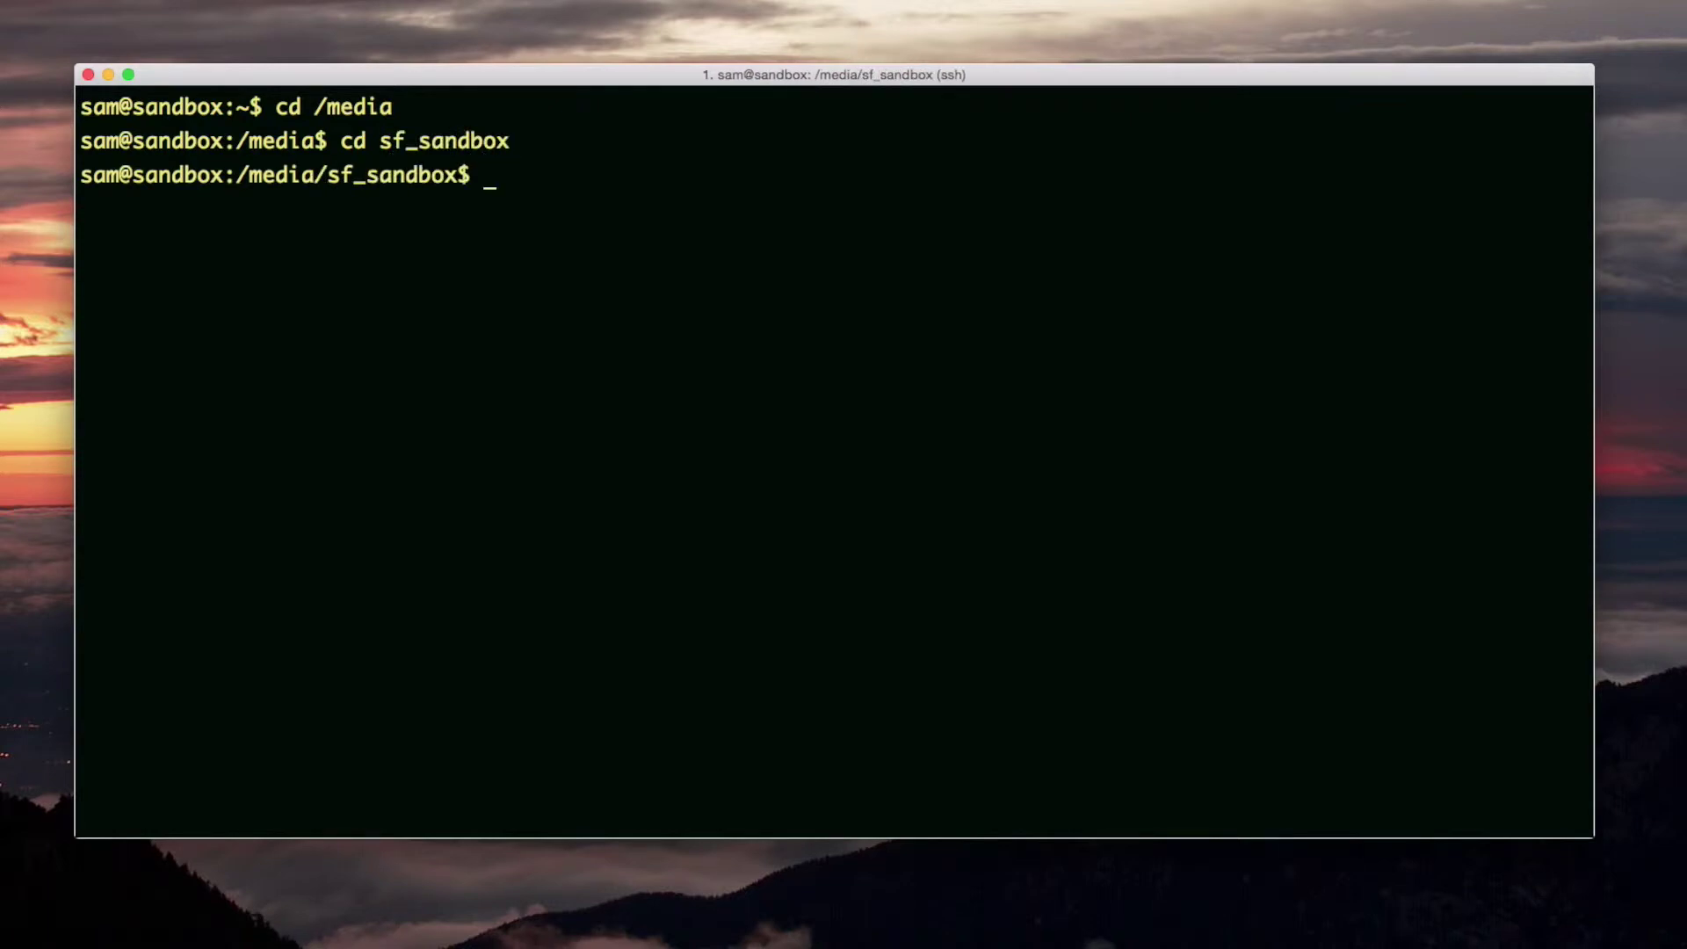
type("cd buscompa")
key("Return")
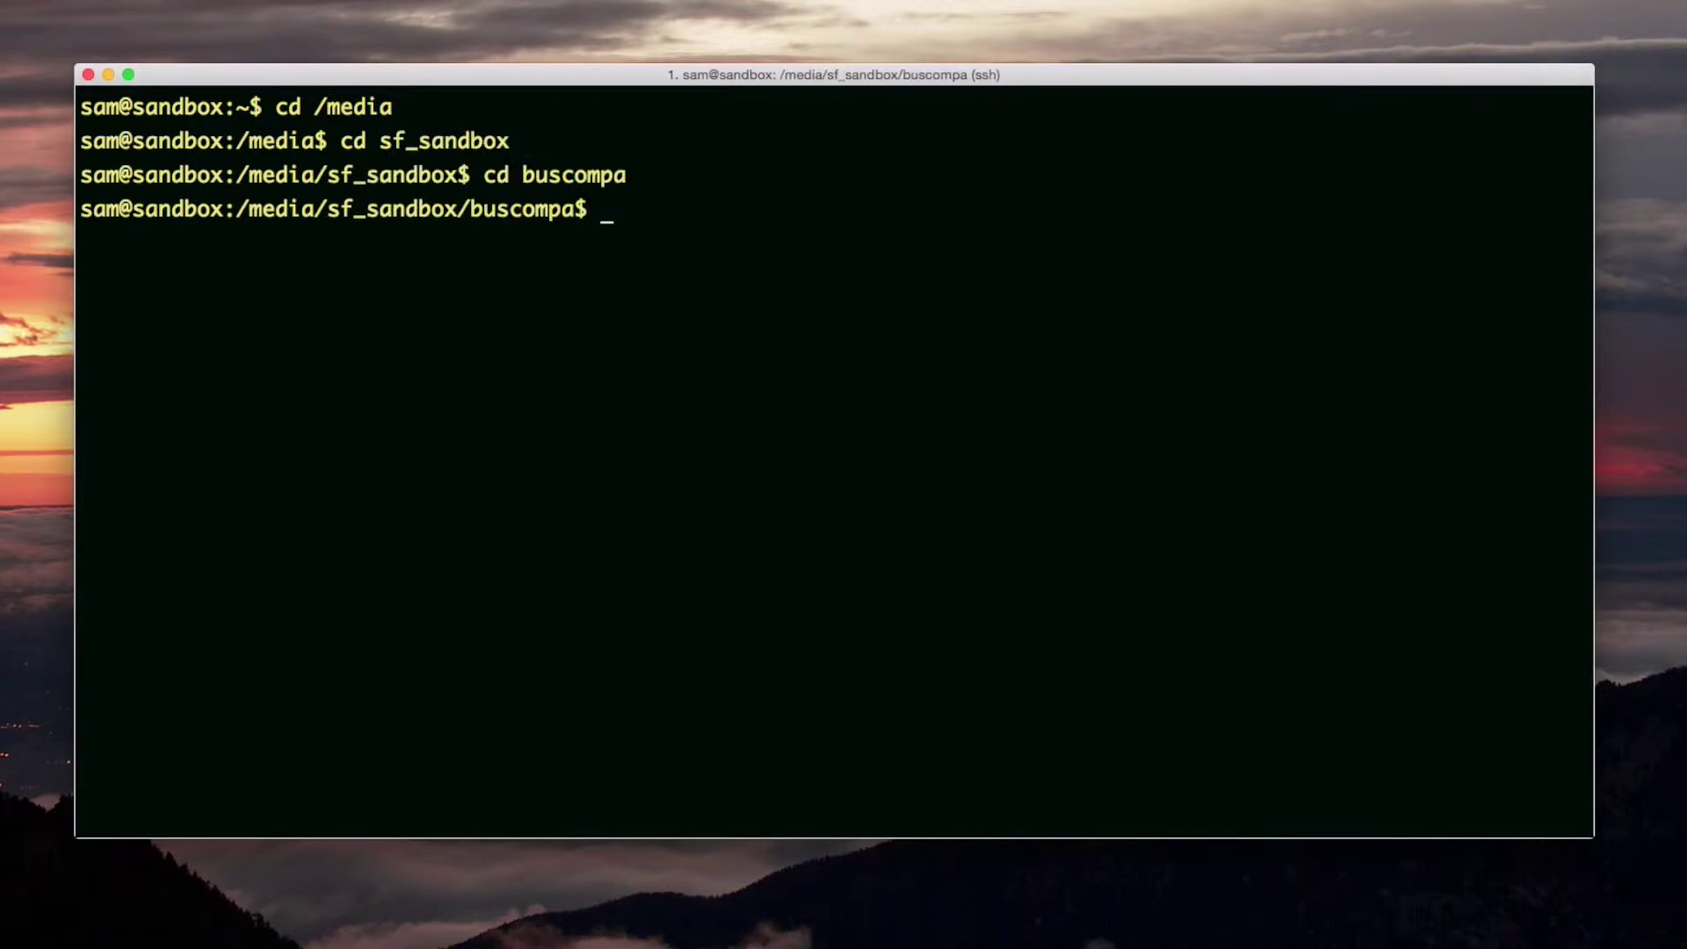
type("cd app")
key("Return")
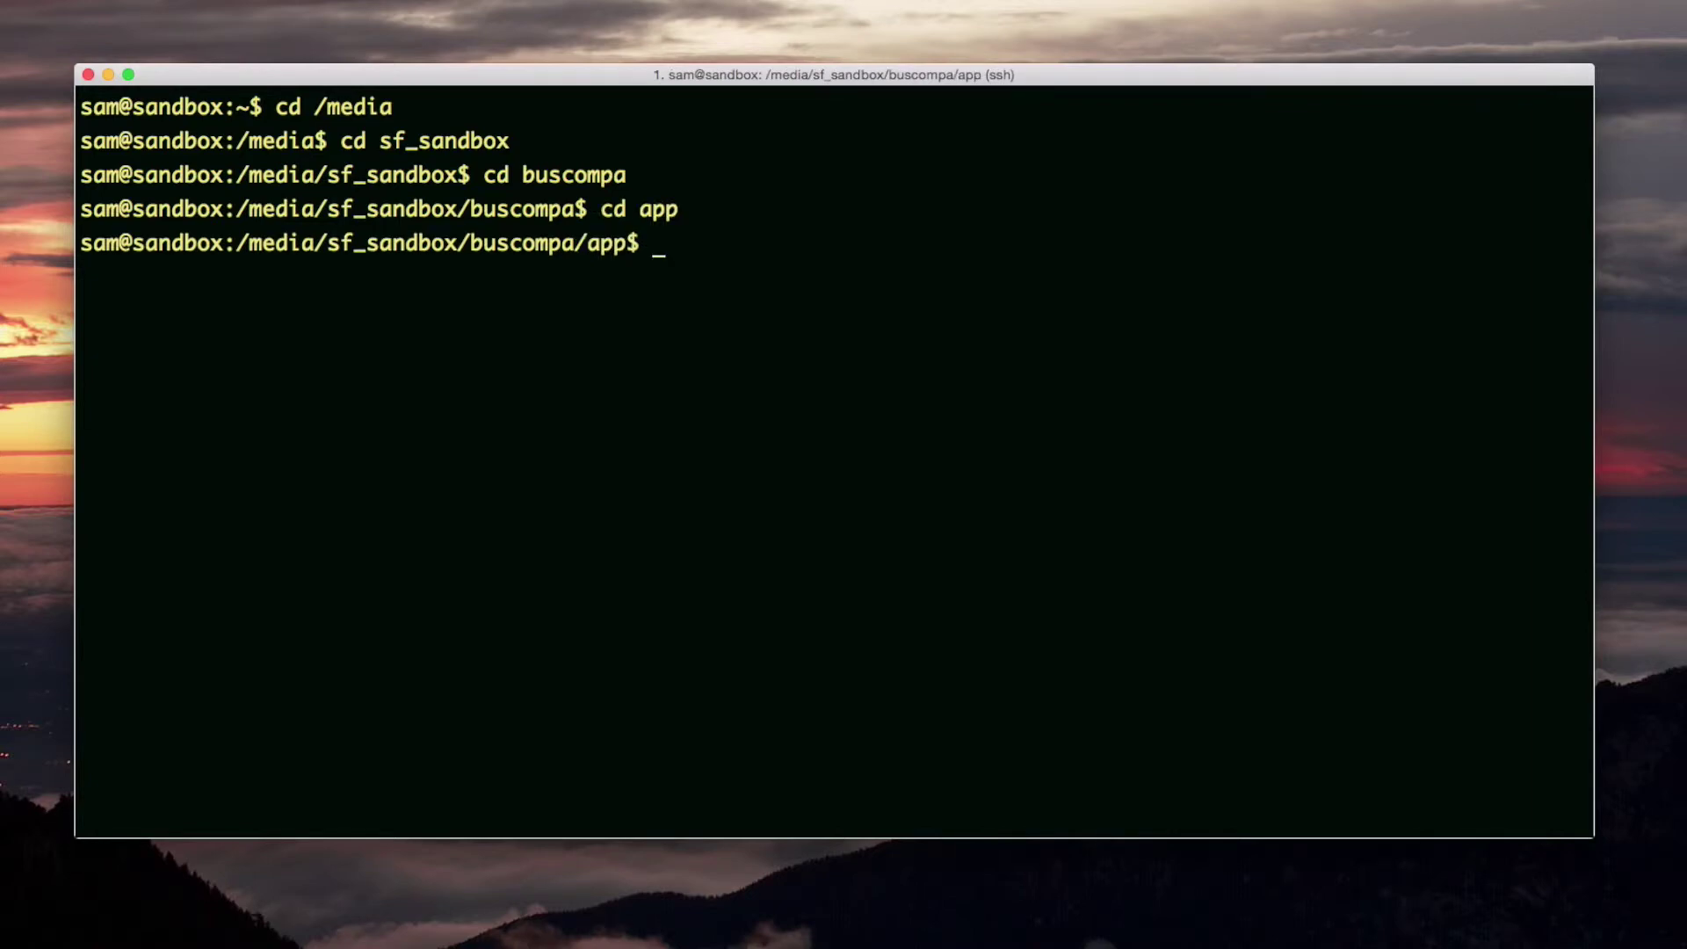
key("ctrl+l")
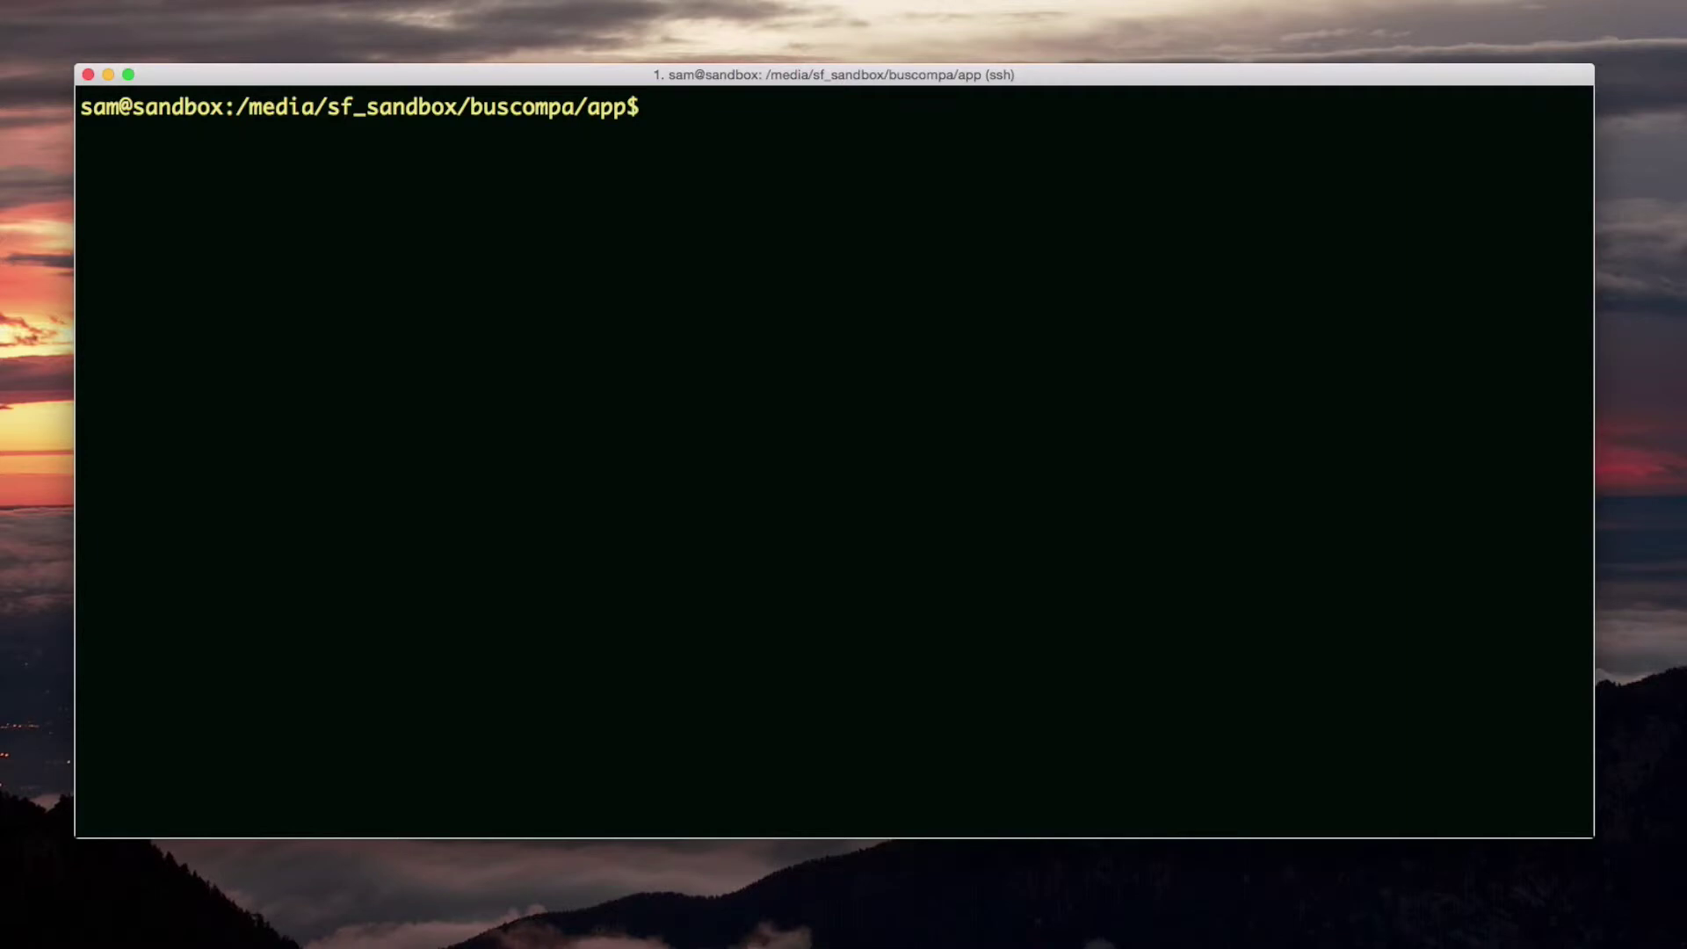
type("php check.php")
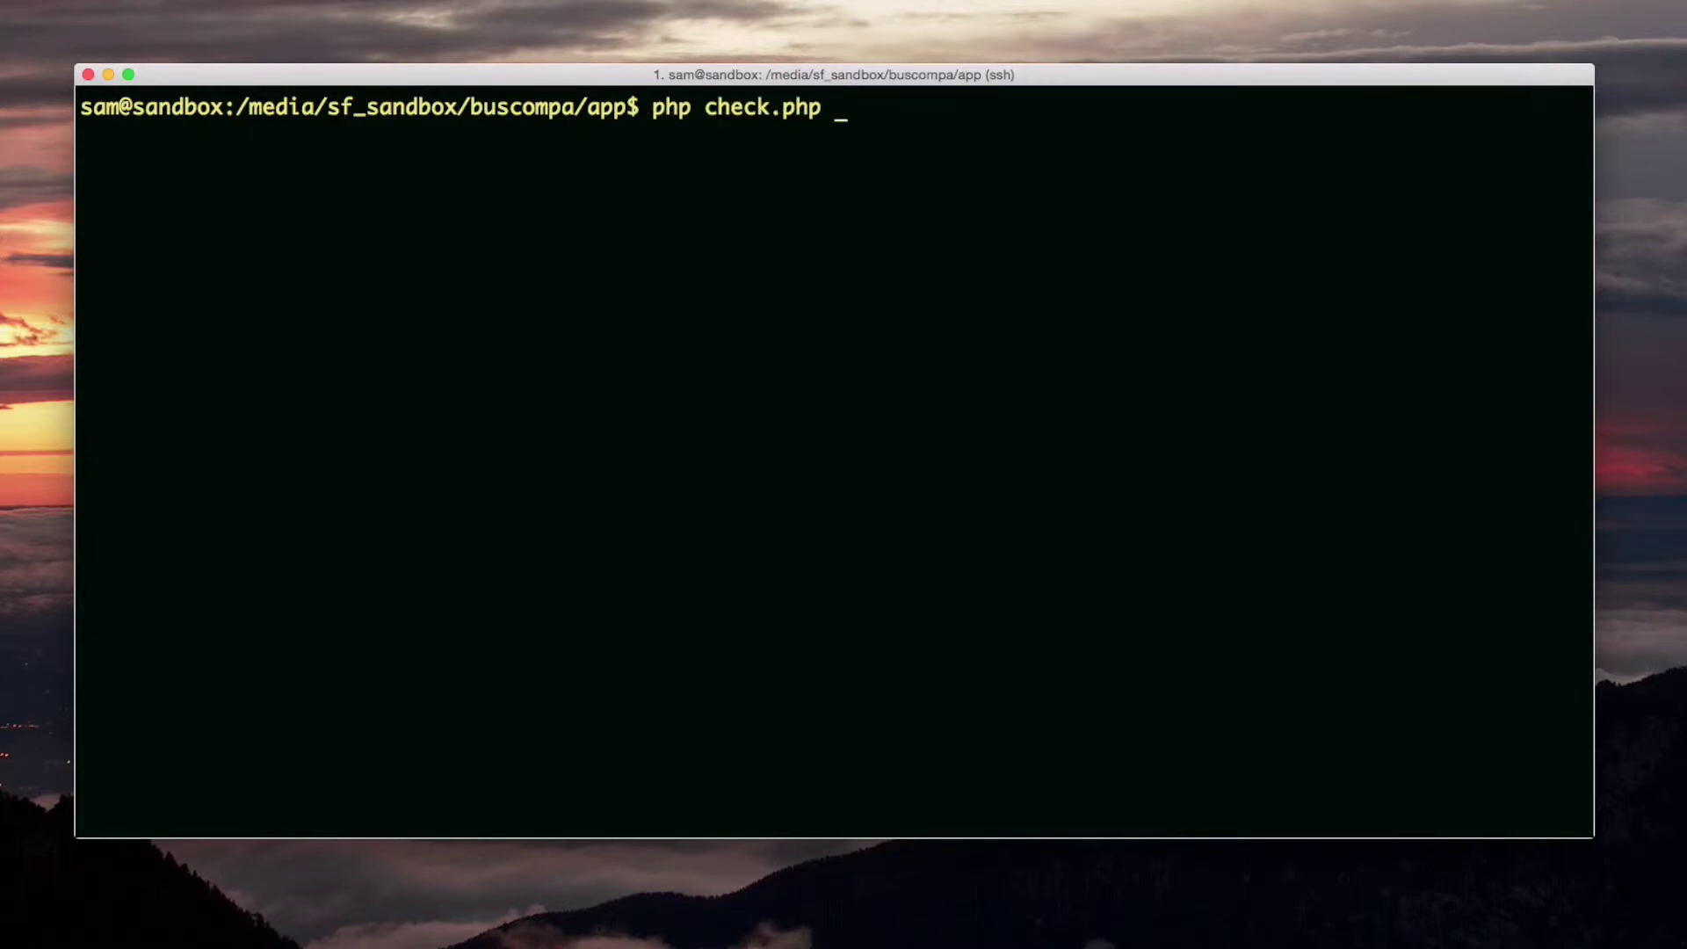
- Run php check.php and highlight the reported /etc/php5/cli/php.ini path
key("Return")
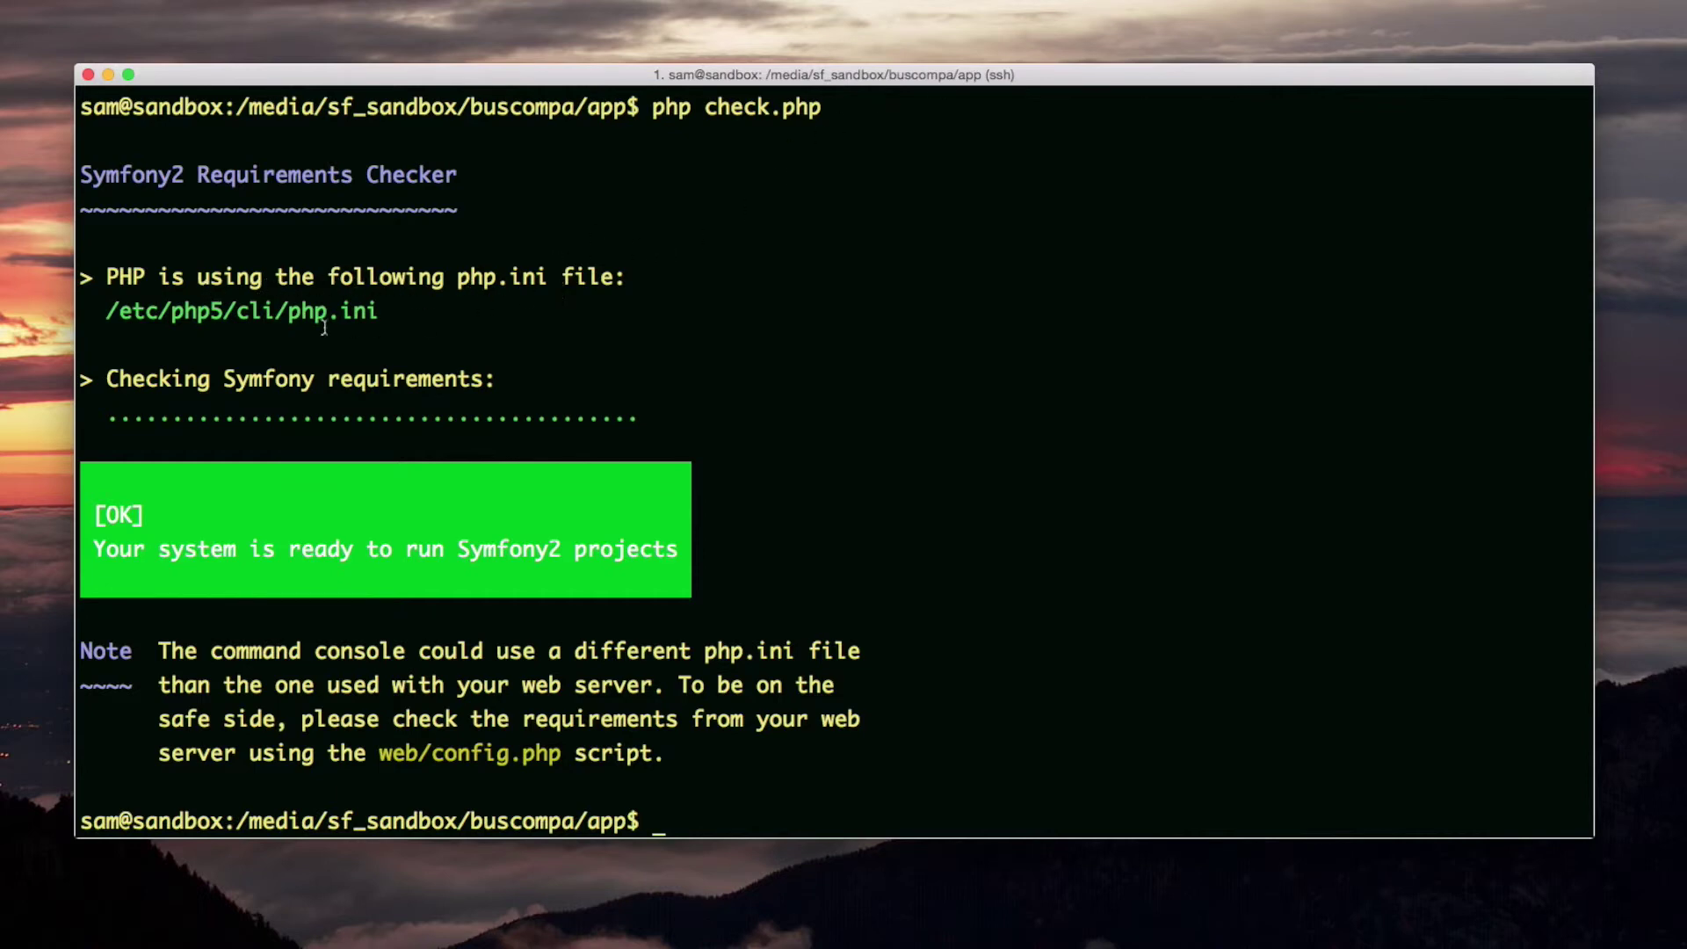
triple_click(208, 310)
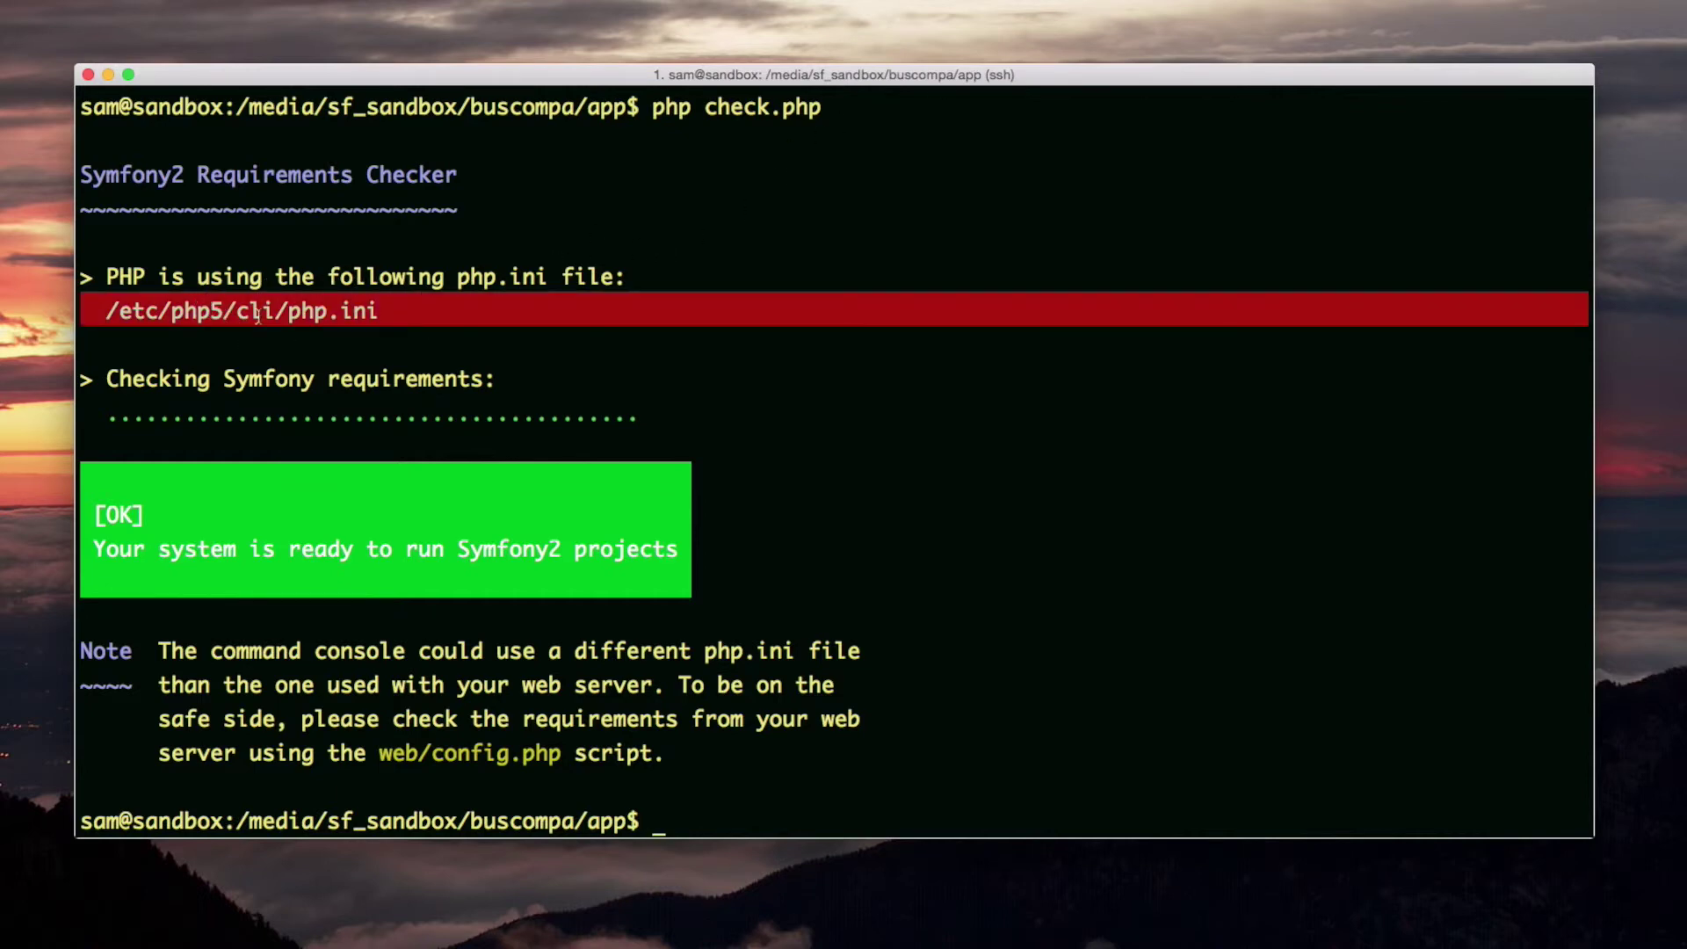